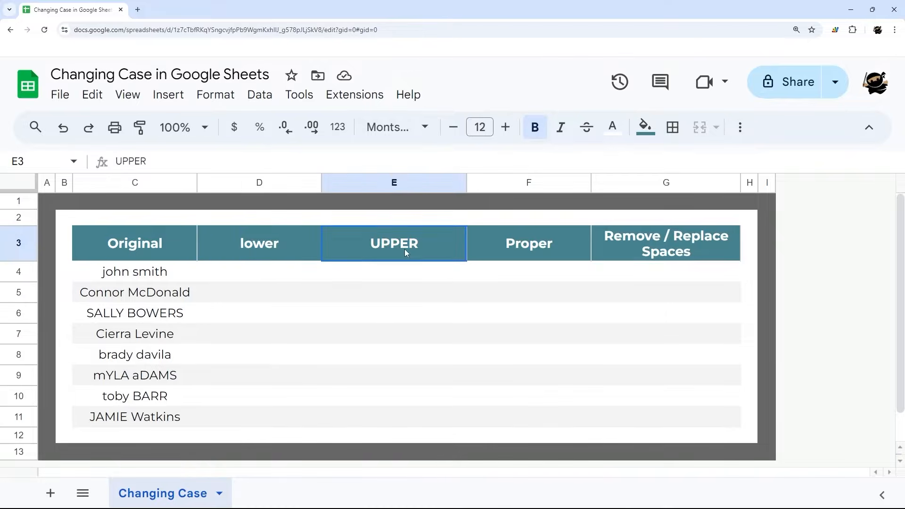
{"action": "left_click", "coordinate": [528, 253]}
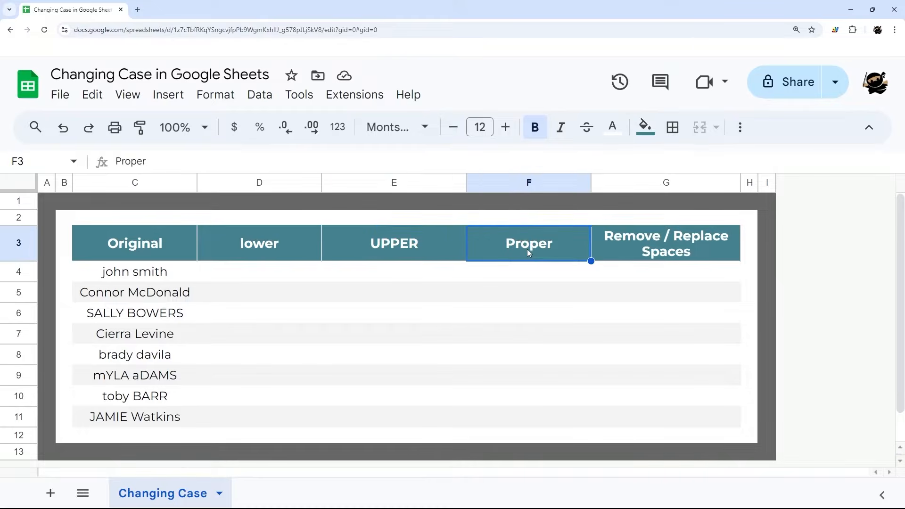
{"action": "left_click", "coordinate": [647, 244]}
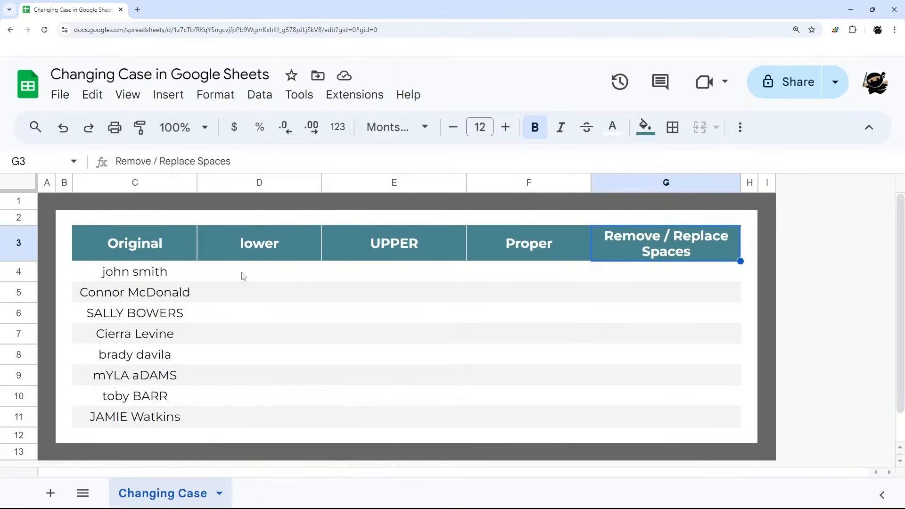
Step: Enter the formula =lower(C4) in cell D4 to convert the first original name to lowercase
{"action": "left_click", "coordinate": [243, 276]}
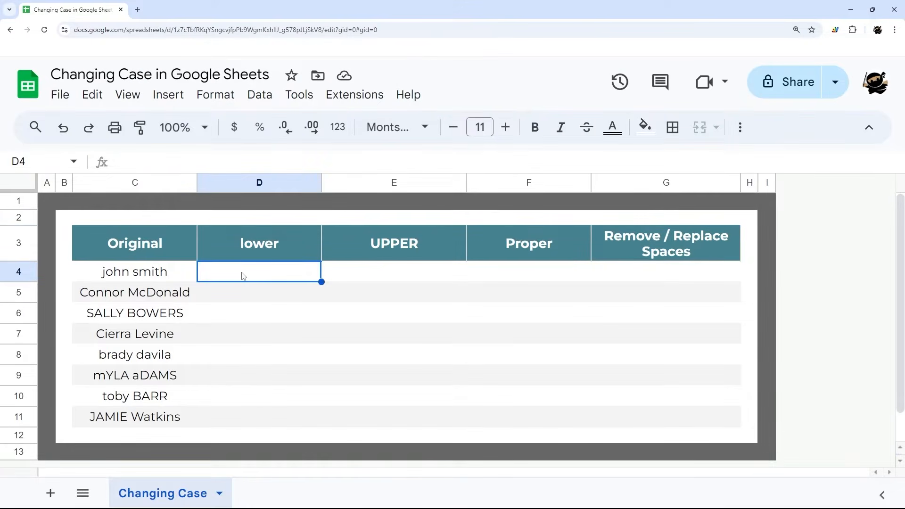
{"action": "type", "text": "=l"}
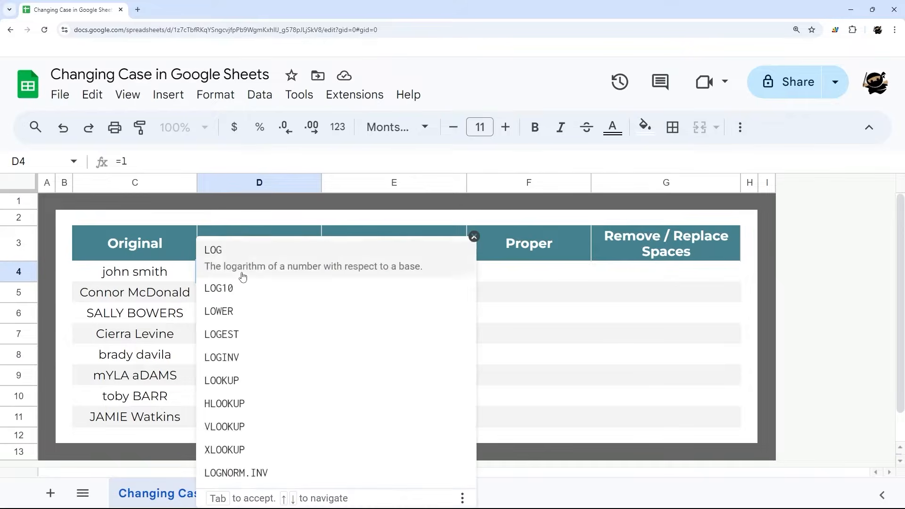
{"action": "type", "text": "ower("}
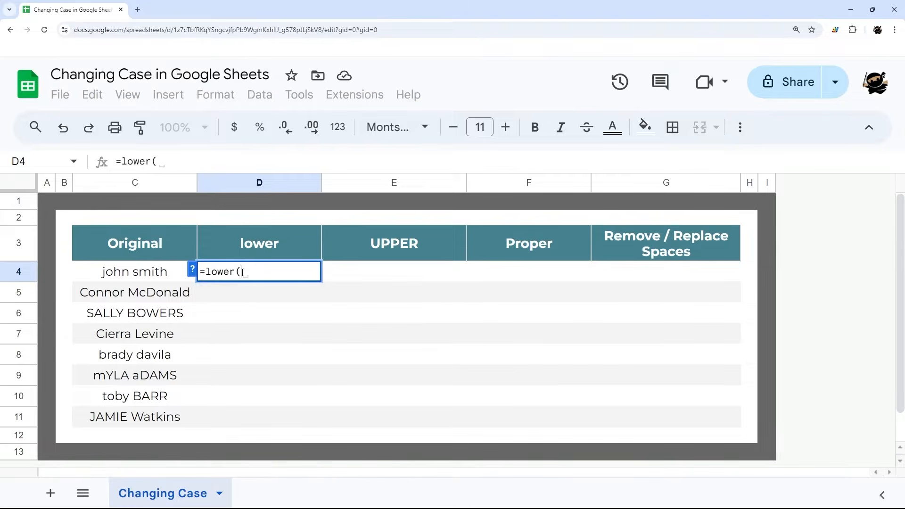
{"action": "left_click", "coordinate": [115, 278]}
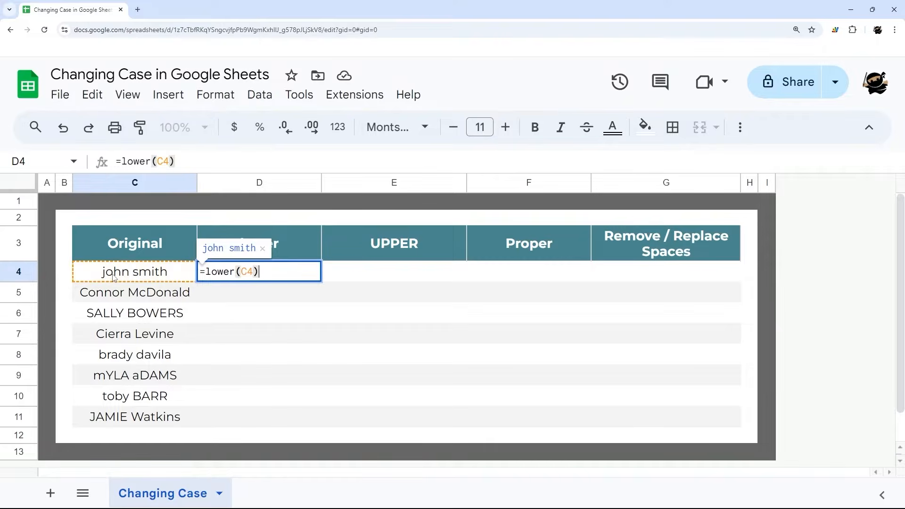
{"action": "key", "text": "Return"}
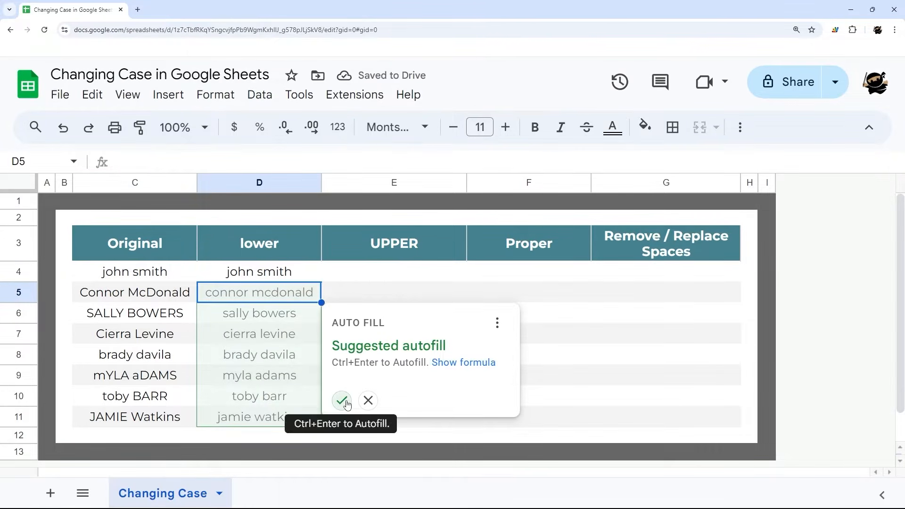
Step: Reject the suggested autofill and fill the lowercase formula from D4 down through D11 manually
{"action": "left_click", "coordinate": [367, 400]}
{"action": "left_click", "coordinate": [313, 279]}
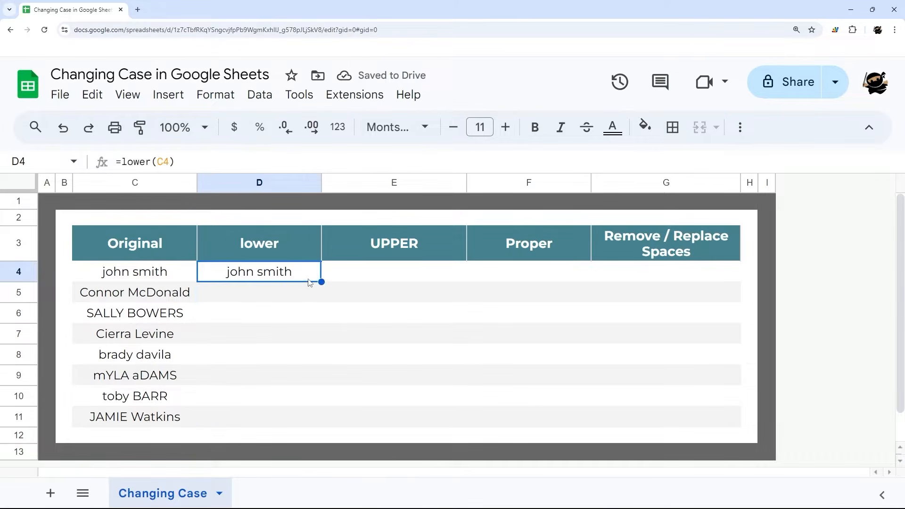
{"action": "left_click_drag", "start_coordinate": [321, 282], "coordinate": [312, 415]}
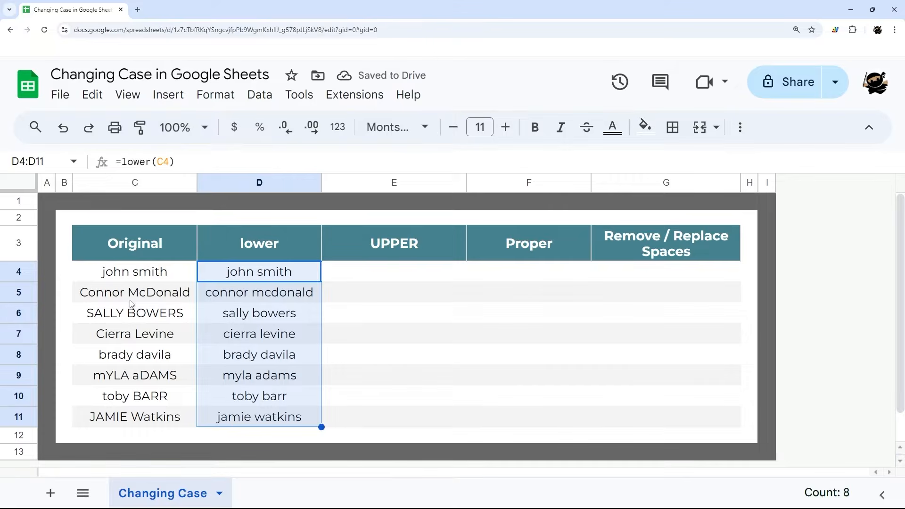
Step: Enter an UPPER formula referencing C4 in cell E4 and accept the suggested autofill down to E11
{"action": "left_click", "coordinate": [399, 278]}
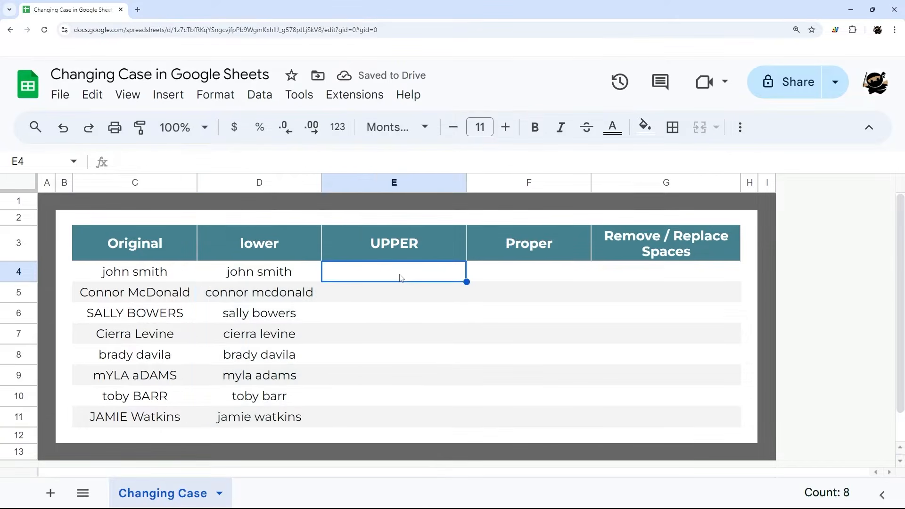
{"action": "type", "text": "=upper("}
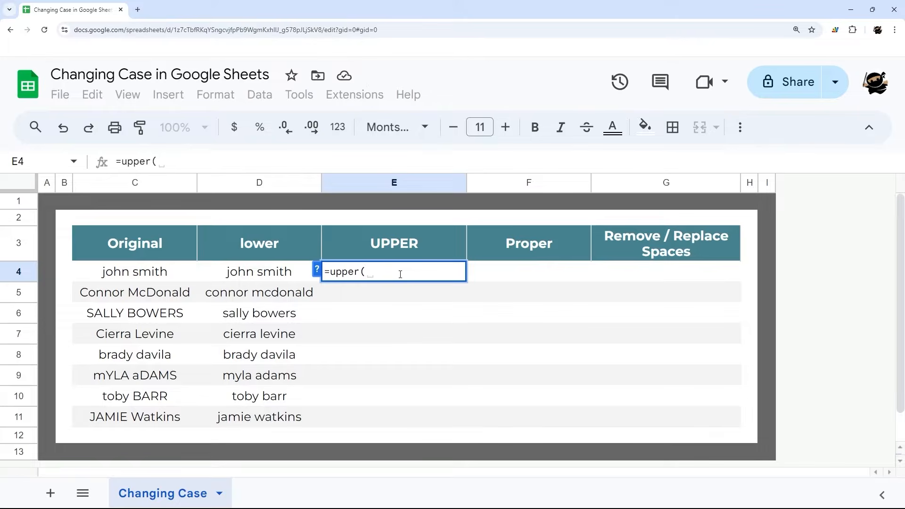
{"action": "left_click", "coordinate": [95, 275]}
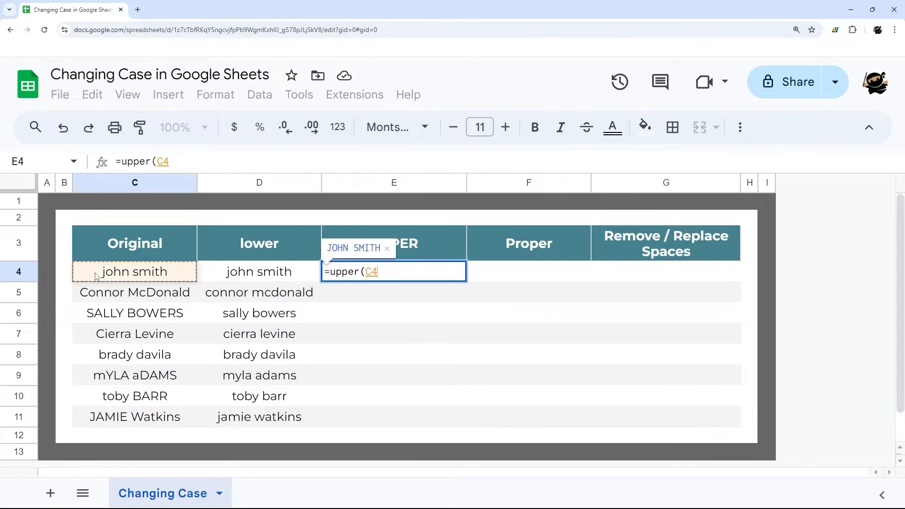
{"action": "key", "text": "Return"}
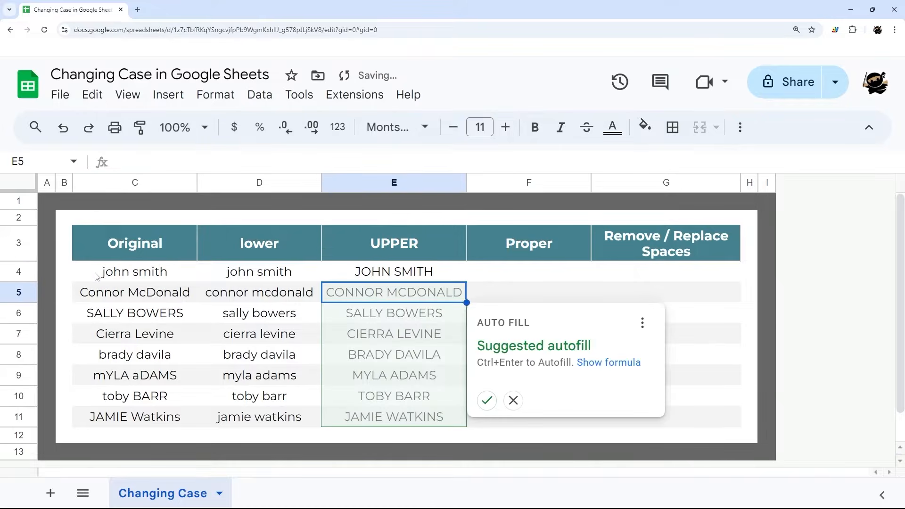
{"action": "left_click", "coordinate": [487, 398]}
Step: Enter a PROPER formula referencing C4 in cell F4 and accept the suggested autofill down to F11
{"action": "left_click", "coordinate": [515, 273]}
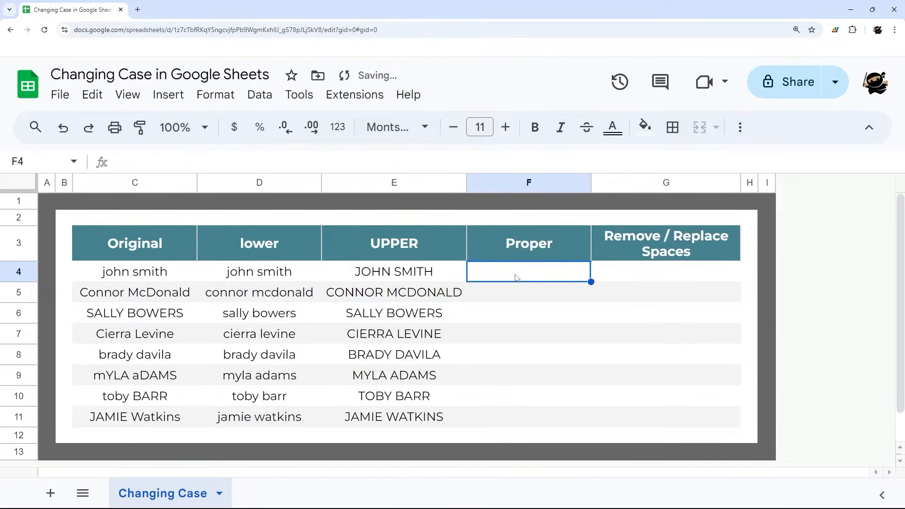
{"action": "type", "text": "=proper("}
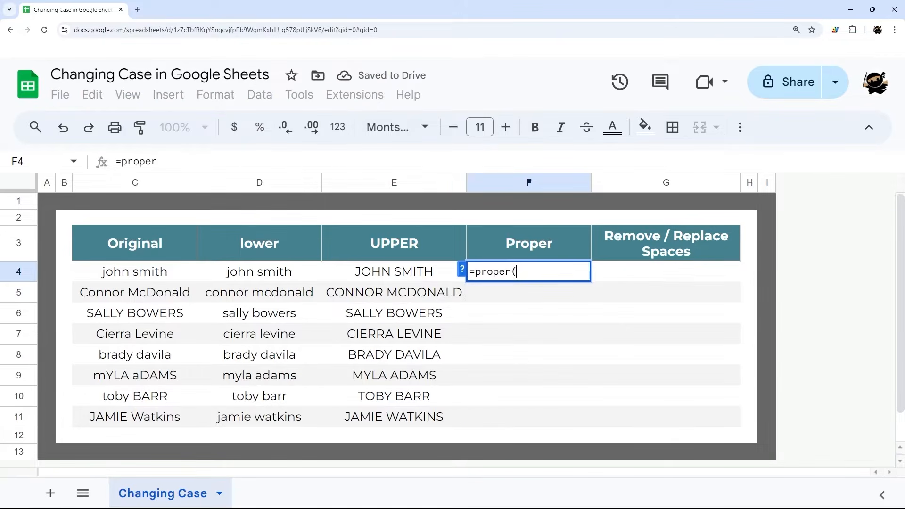
{"action": "left_click", "coordinate": [173, 272]}
{"action": "key", "text": "Return"}
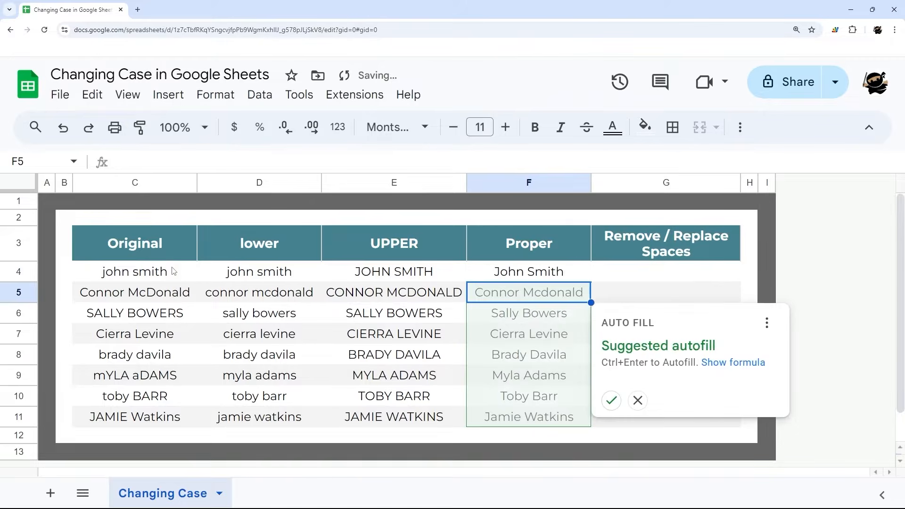
{"action": "left_click", "coordinate": [611, 400]}
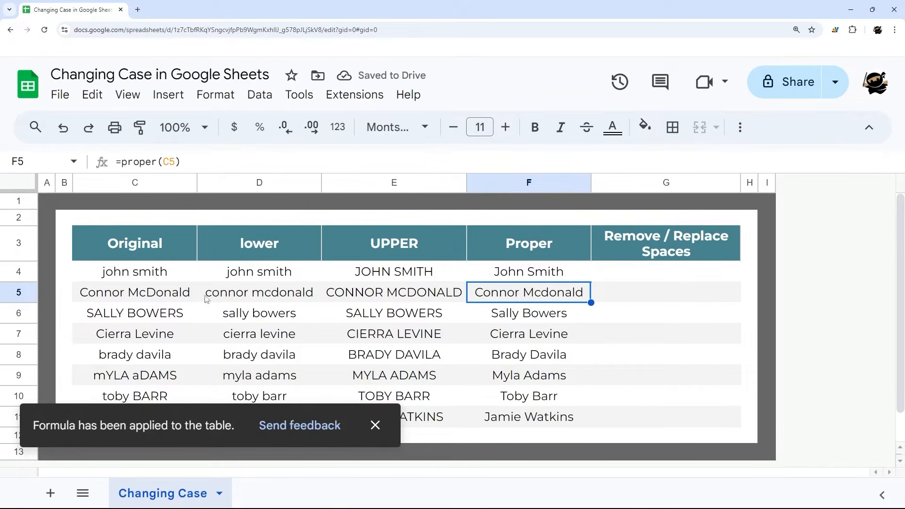
Step: Compare the capitalization inside the surname in C5 with its Proper result in F5, and review the other Proper results against the original names
{"action": "double_click", "coordinate": [145, 293]}
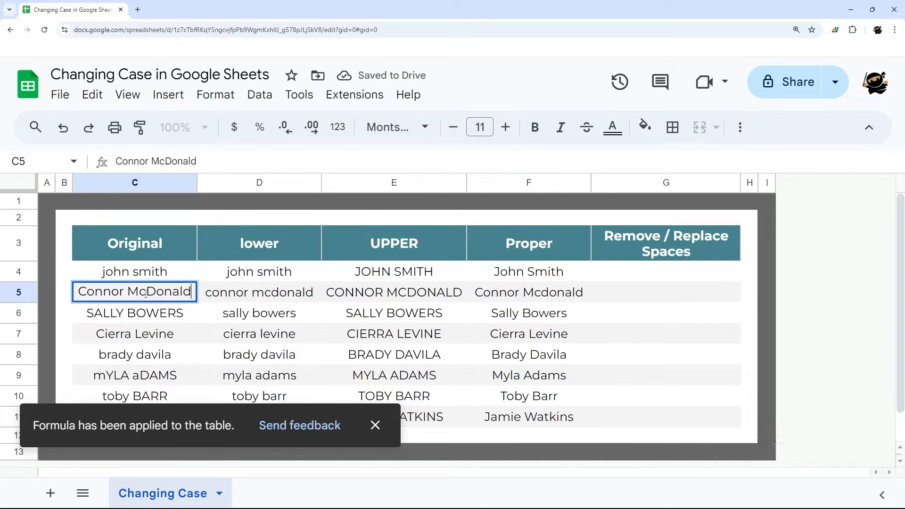
{"action": "left_click_drag", "start_coordinate": [139, 292], "coordinate": [156, 292]}
{"action": "left_click", "coordinate": [375, 426]}
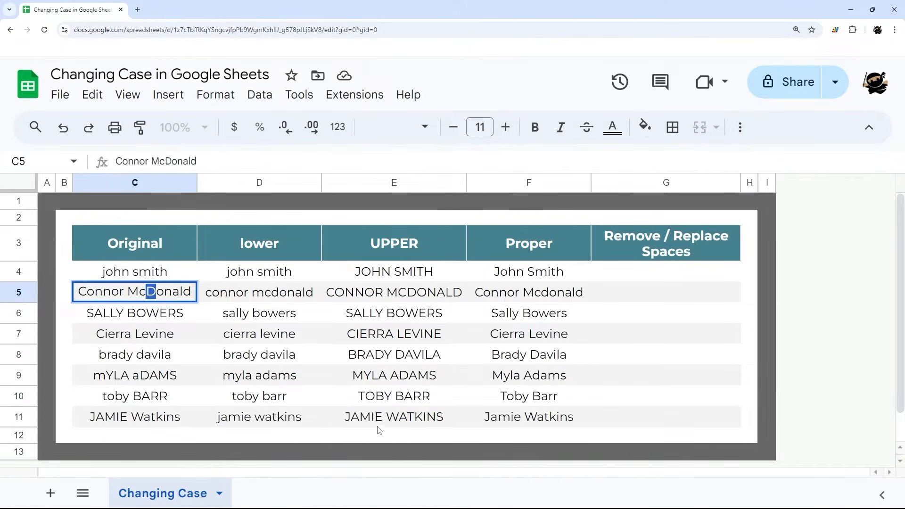
{"action": "left_click", "coordinate": [558, 295]}
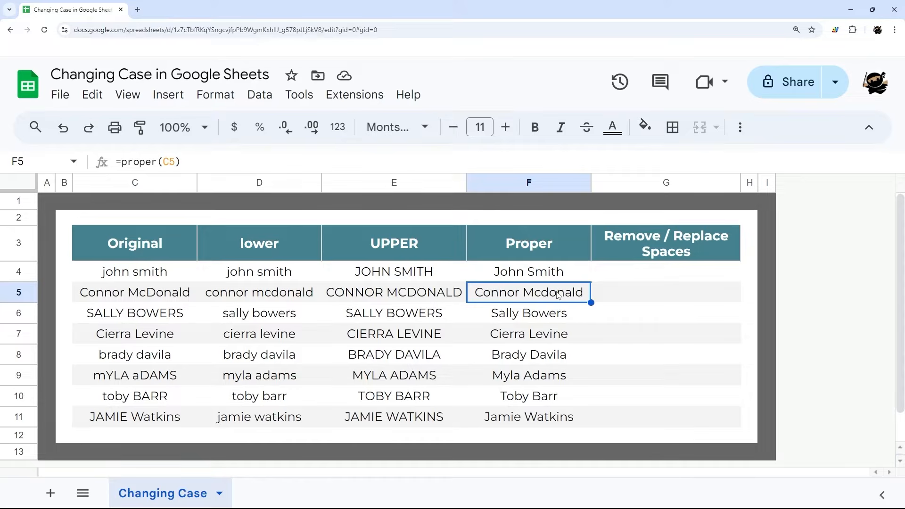
{"action": "left_click", "coordinate": [547, 278]}
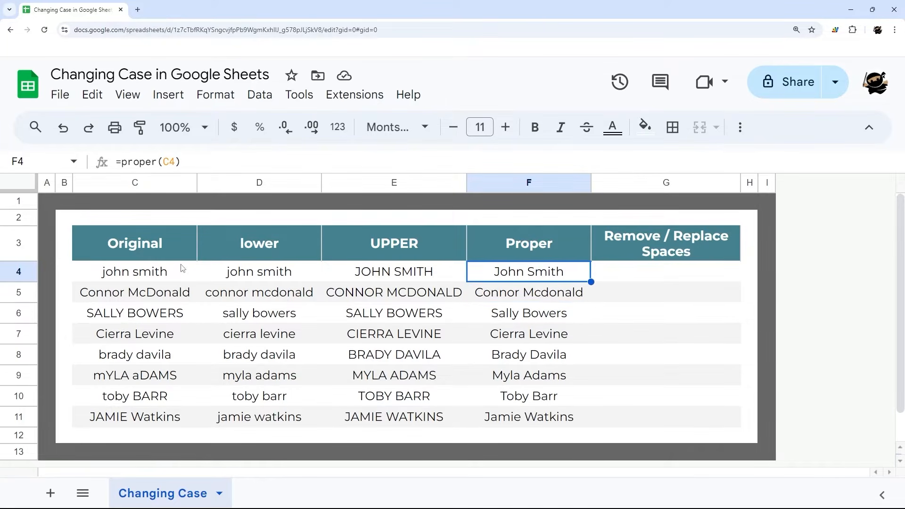
{"action": "left_click", "coordinate": [527, 315]}
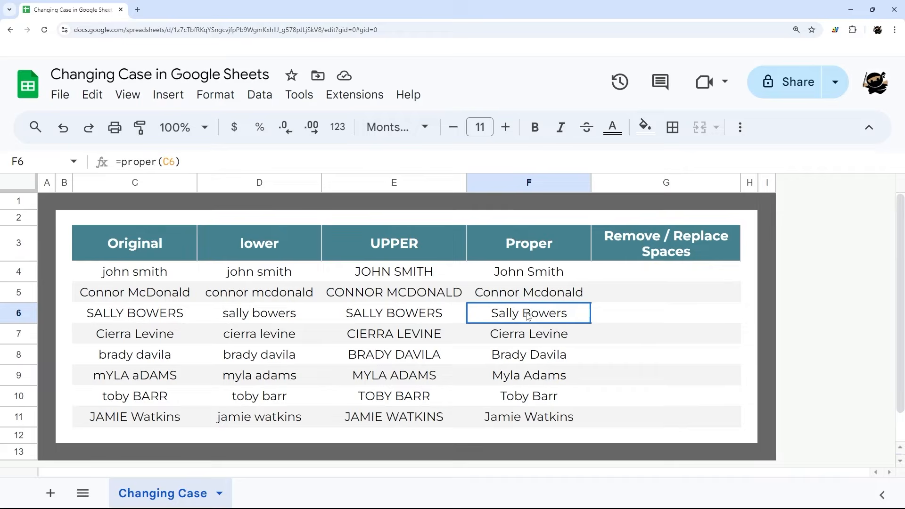
{"action": "left_click", "coordinate": [537, 340]}
{"action": "left_click", "coordinate": [534, 355]}
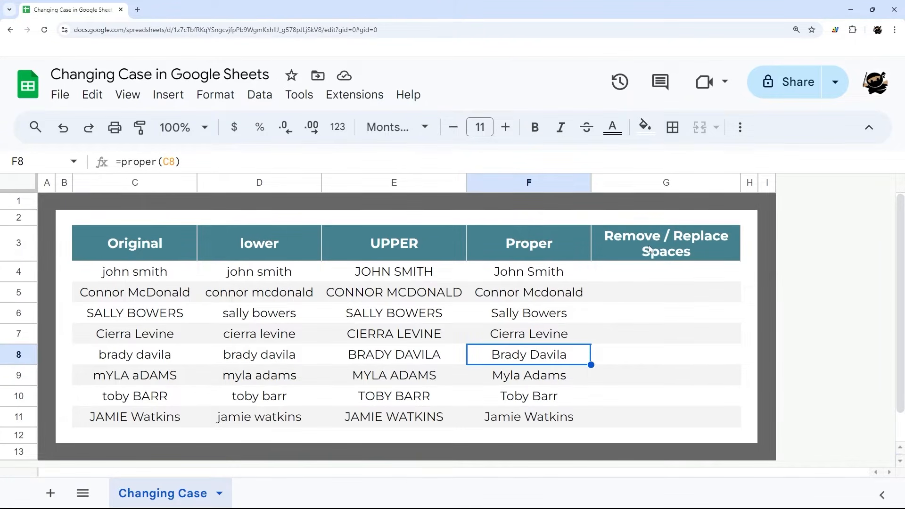
{"action": "left_click_drag", "start_coordinate": [650, 250], "coordinate": [654, 425]}
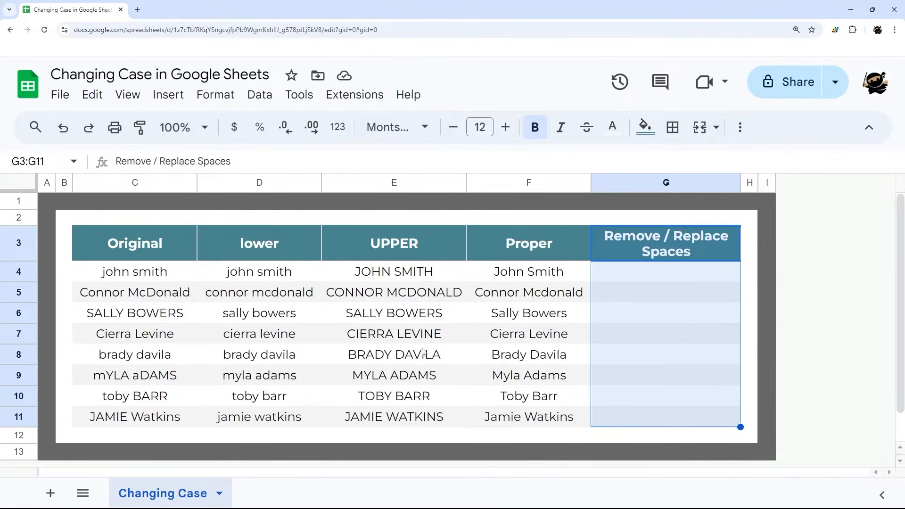
{"action": "left_click_drag", "start_coordinate": [155, 273], "coordinate": [154, 406]}
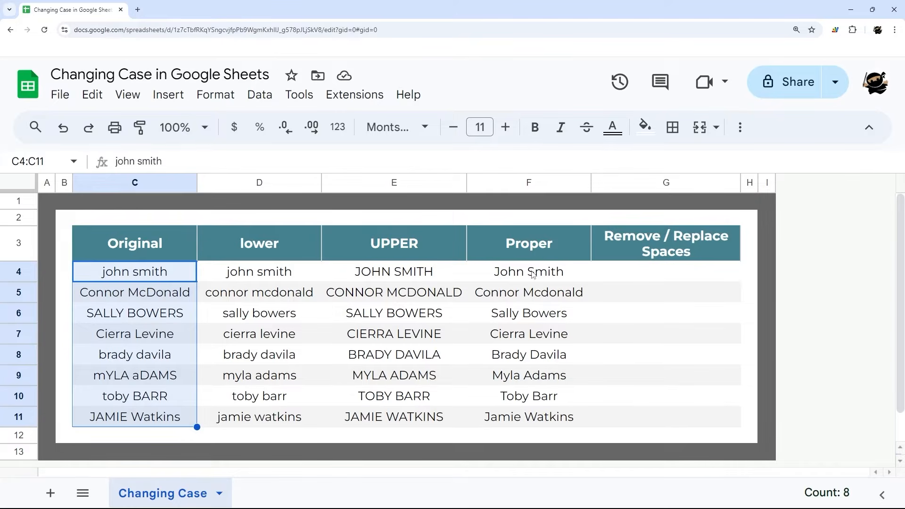
Step: Copy the Proper results in F4:F11 and paste them as values only over the original names starting at C4
{"action": "left_click_drag", "start_coordinate": [532, 275], "coordinate": [525, 420]}
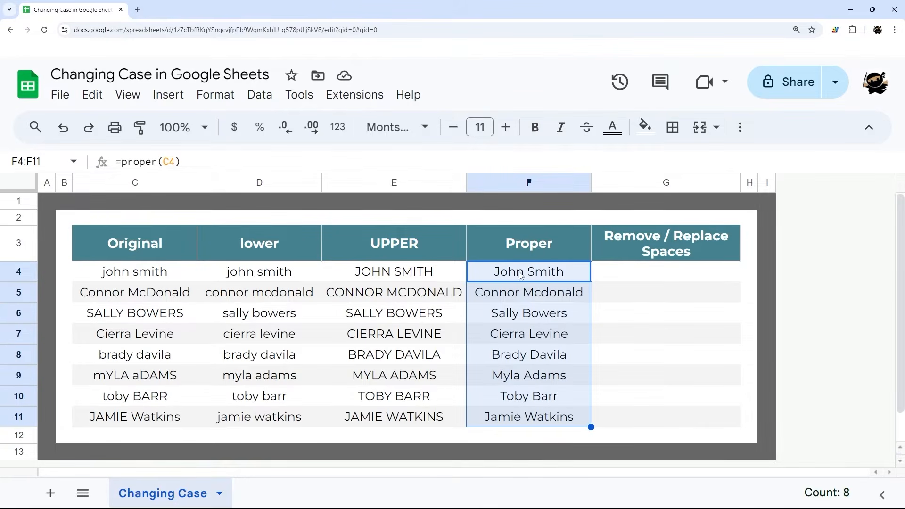
{"action": "left_click_drag", "start_coordinate": [526, 272], "coordinate": [524, 426]}
{"action": "right_click", "coordinate": [522, 330]}
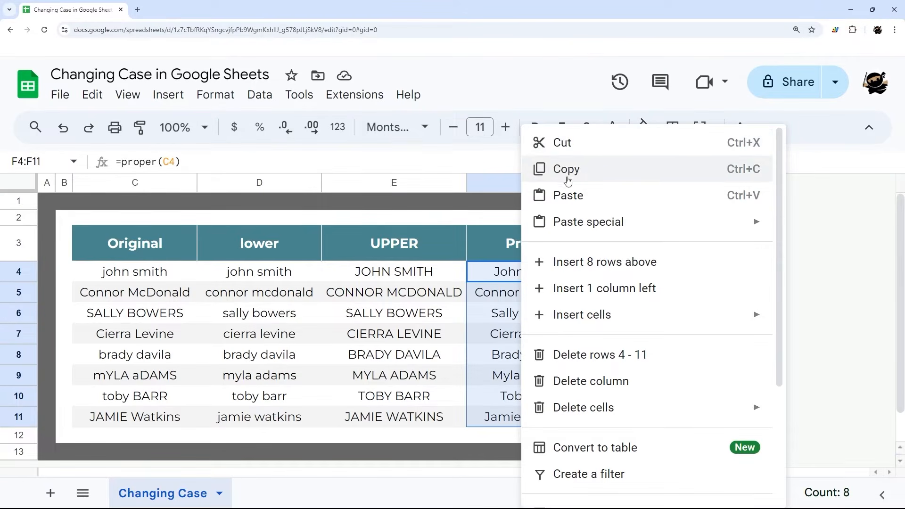
{"action": "left_click", "coordinate": [586, 170]}
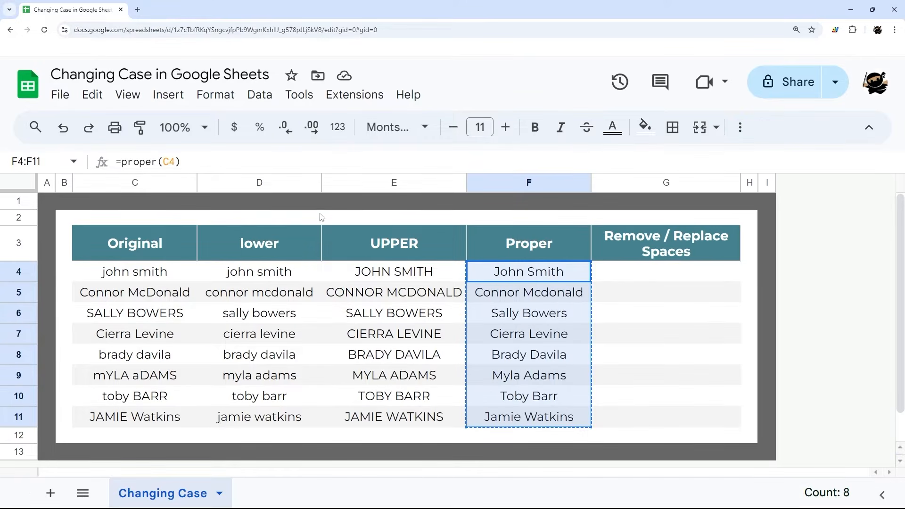
{"action": "right_click", "coordinate": [143, 275]}
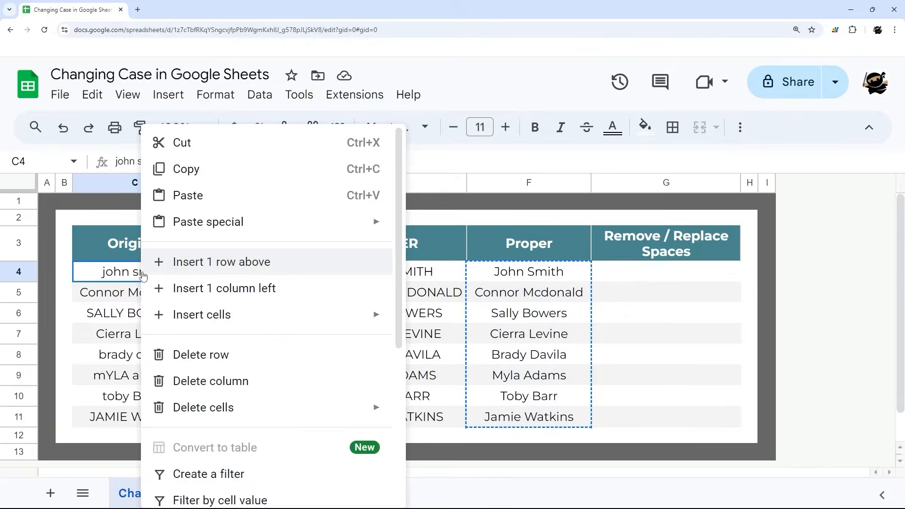
{"action": "mouse_move", "coordinate": [261, 228]}
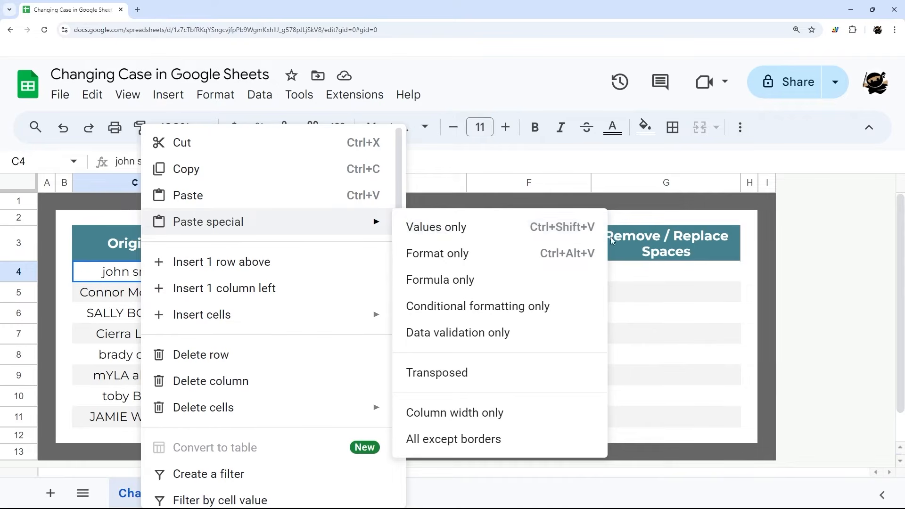
{"action": "left_click", "coordinate": [466, 228]}
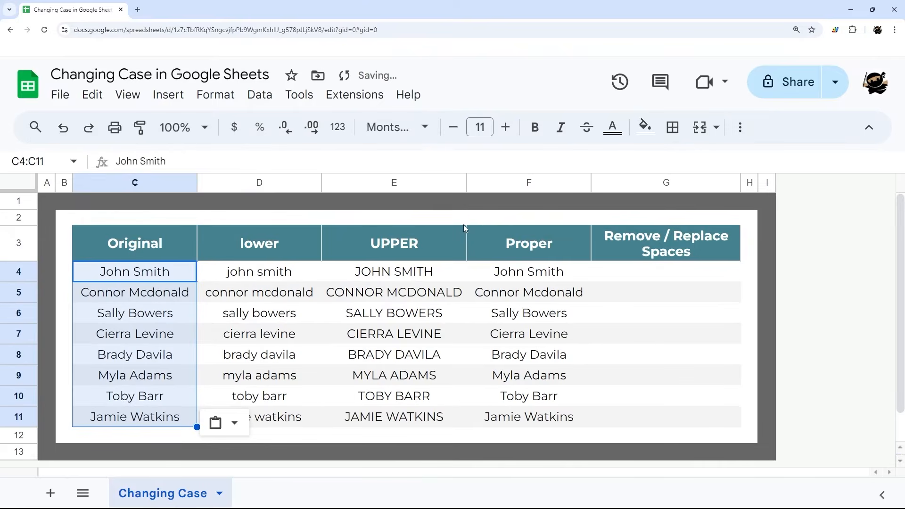
Step: Examine the pasted names in column C and compare them with the formula cells in the lower, UPPER and Proper columns
{"action": "left_click", "coordinate": [146, 273]}
{"action": "left_click", "coordinate": [138, 293]}
{"action": "left_click", "coordinate": [136, 315]}
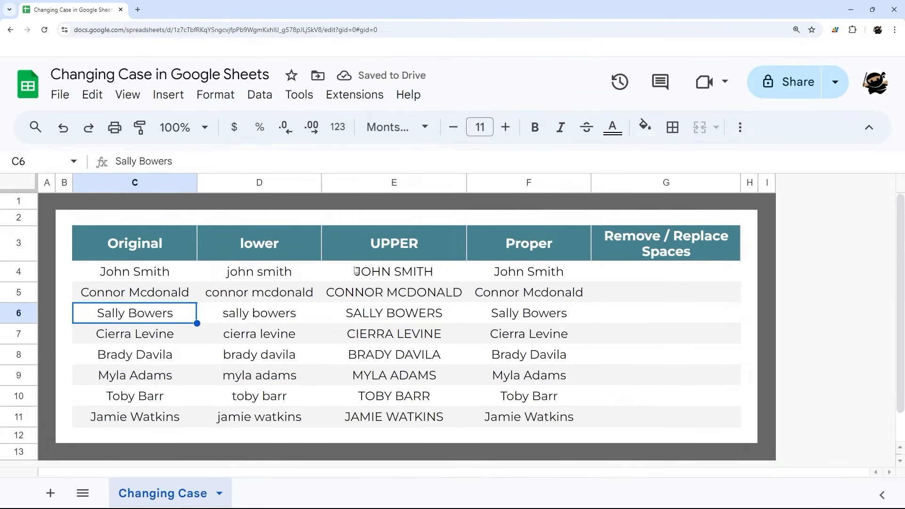
{"action": "left_click", "coordinate": [244, 276]}
{"action": "left_click", "coordinate": [359, 276]}
{"action": "left_click", "coordinate": [365, 295]}
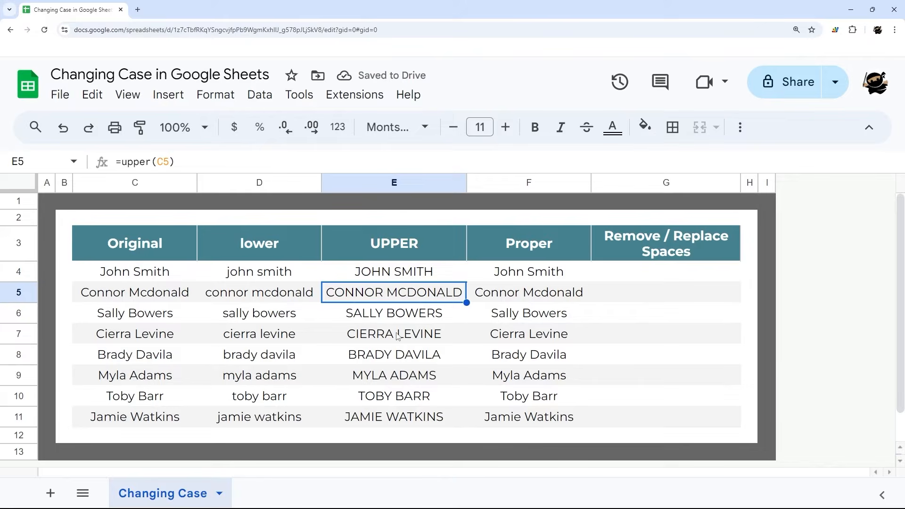
{"action": "left_click", "coordinate": [156, 275]}
{"action": "left_click", "coordinate": [141, 293]}
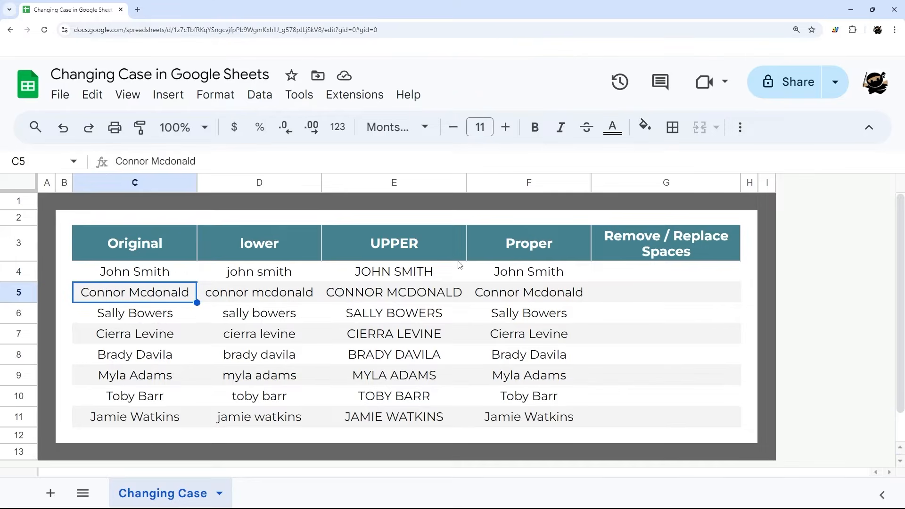
{"action": "left_click_drag", "start_coordinate": [535, 272], "coordinate": [537, 421]}
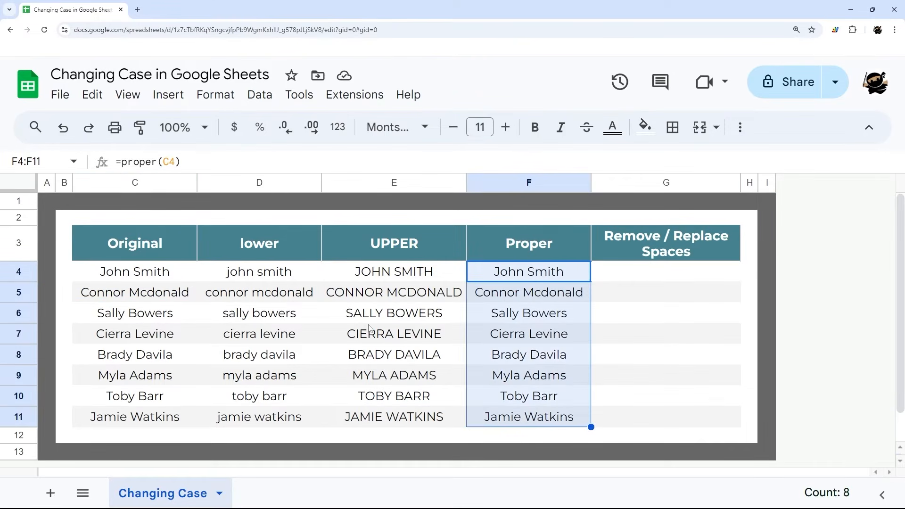
{"action": "left_click_drag", "start_coordinate": [264, 271], "coordinate": [275, 414]}
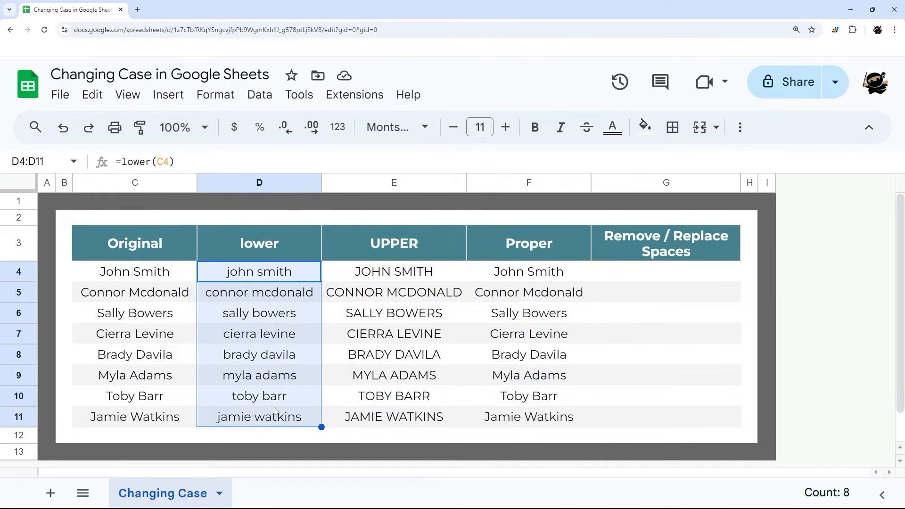
{"action": "left_click_drag", "start_coordinate": [406, 283], "coordinate": [404, 417]}
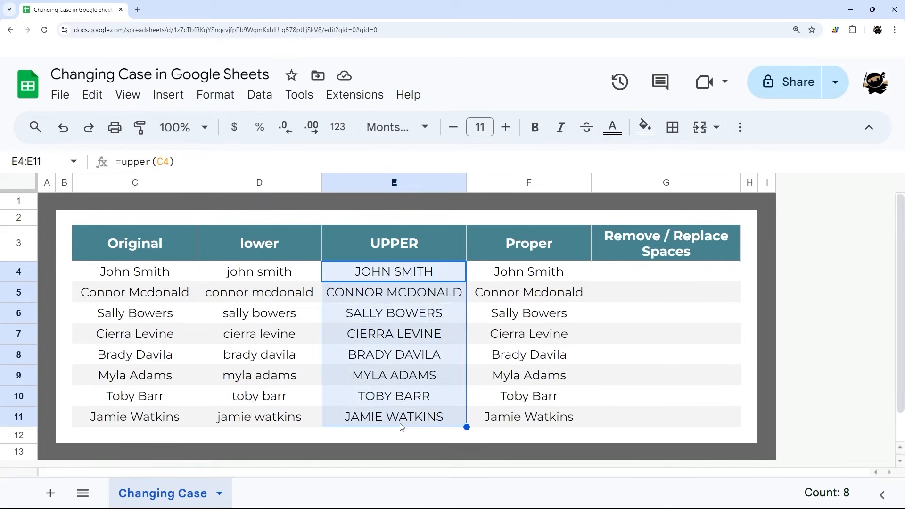
Step: Start a REGEXREPLACE formula in cell G4 with C4 as its text argument
{"action": "left_click", "coordinate": [641, 276]}
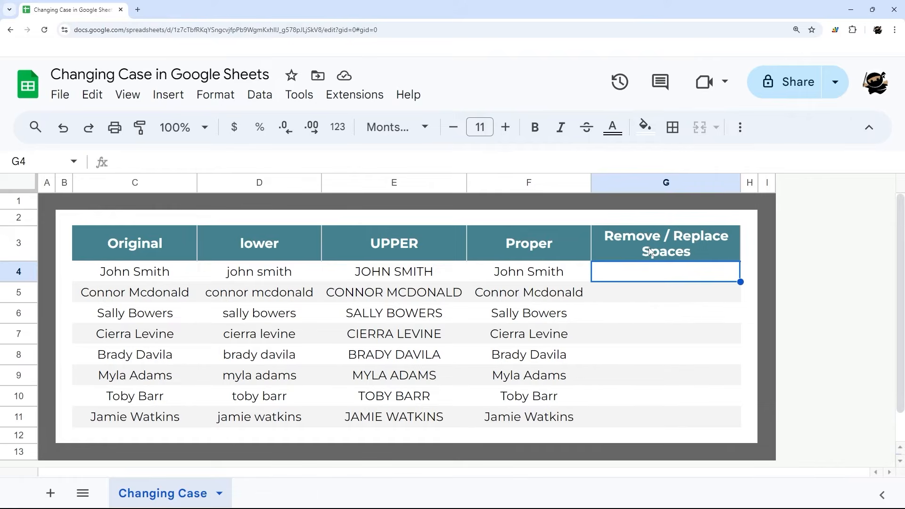
{"action": "type", "text": "="}
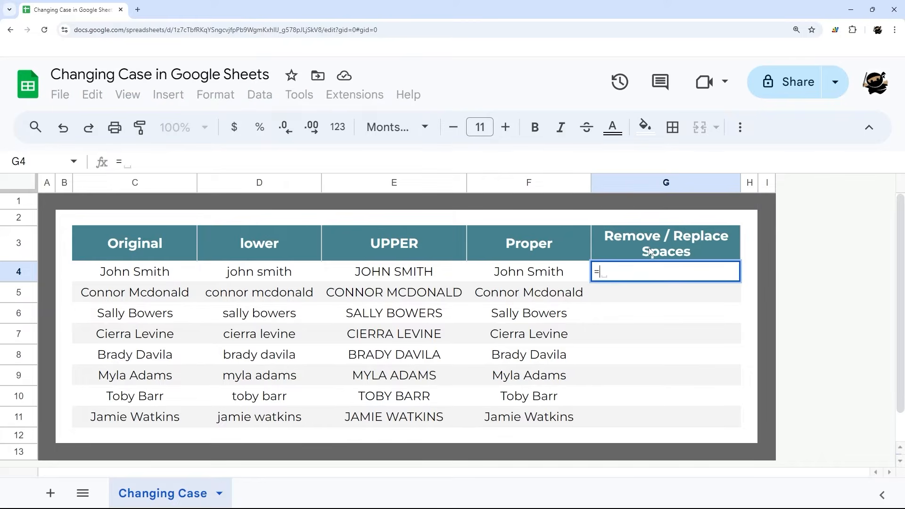
{"action": "type", "text": "regex"}
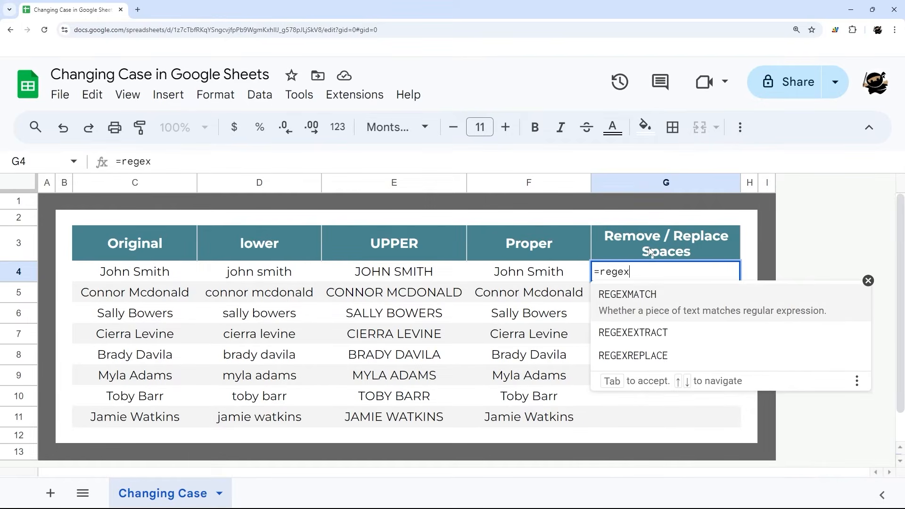
{"action": "key", "text": "Down"}
{"action": "key", "text": "Down"}
{"action": "key", "text": "Tab"}
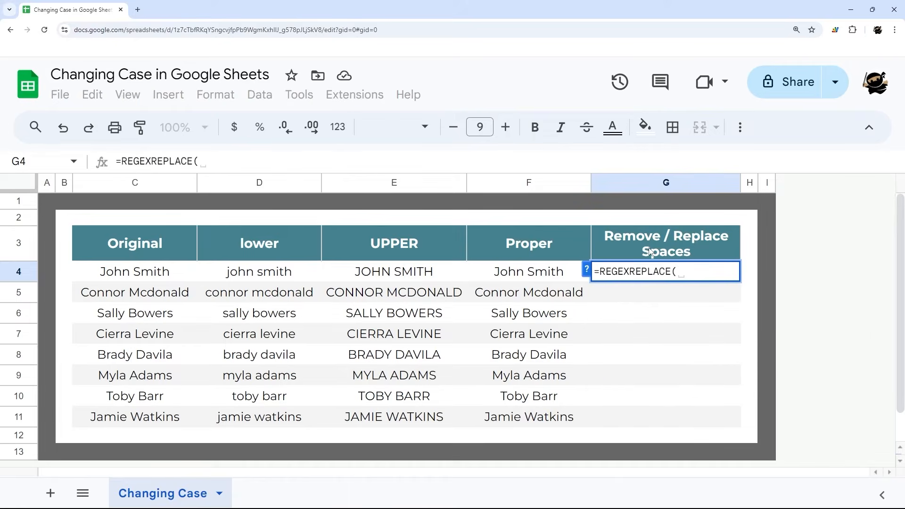
{"action": "left_click", "coordinate": [144, 273]}
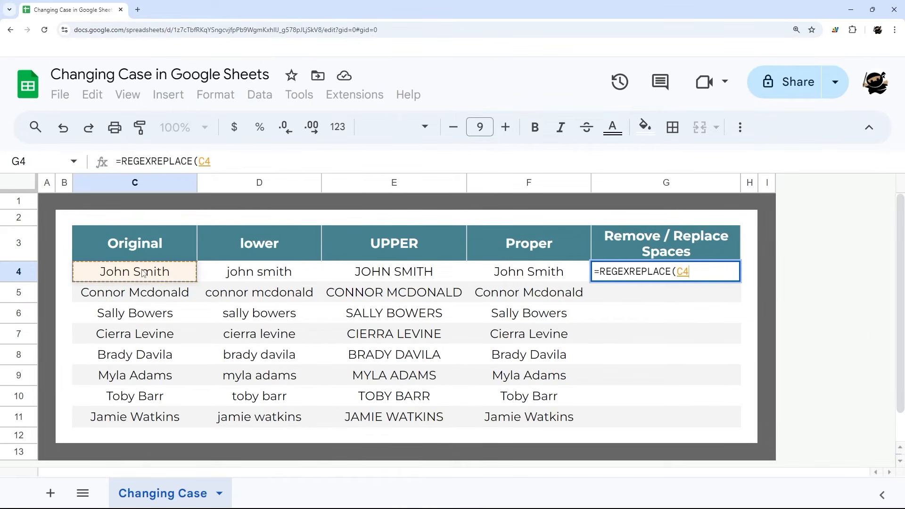
{"action": "type", "text": ","}
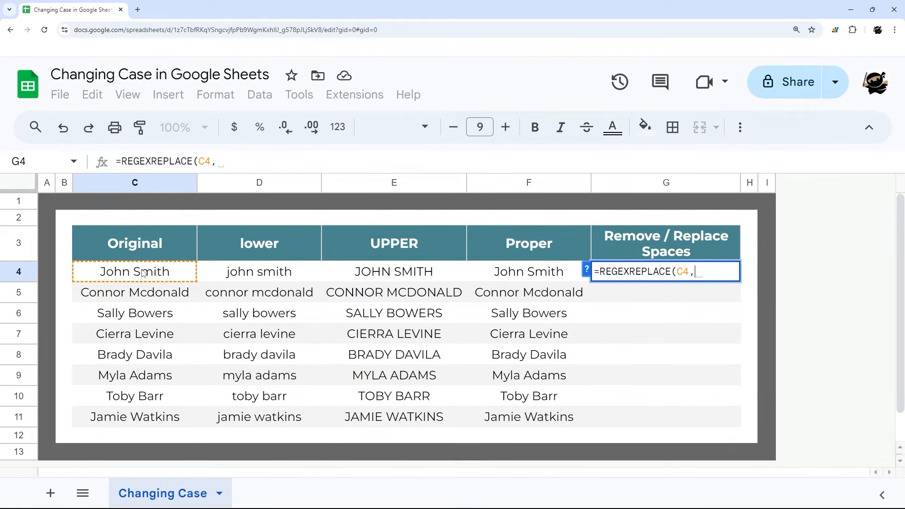
Step: Check the REGEXREPLACE argument help and complete the G4 formula with " " as the regular expression and "" as the replacement
{"action": "left_click", "coordinate": [586, 270]}
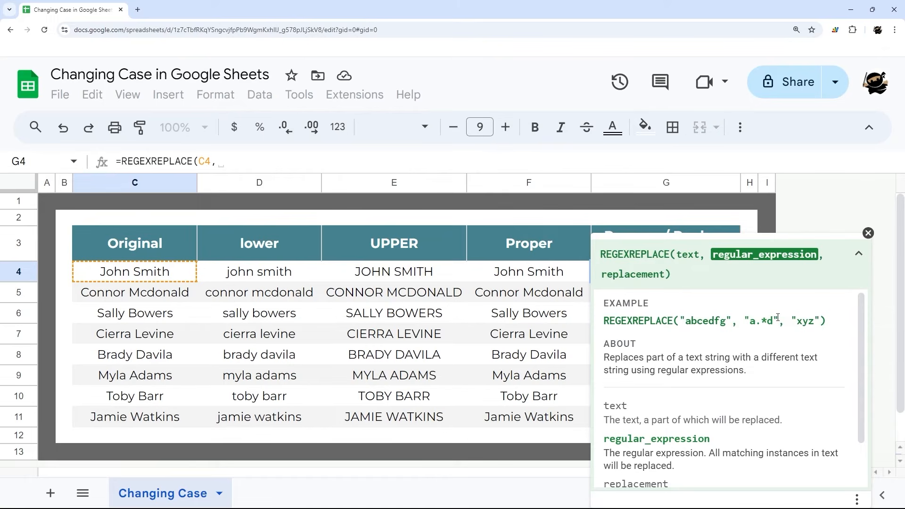
{"action": "left_click", "coordinate": [868, 234]}
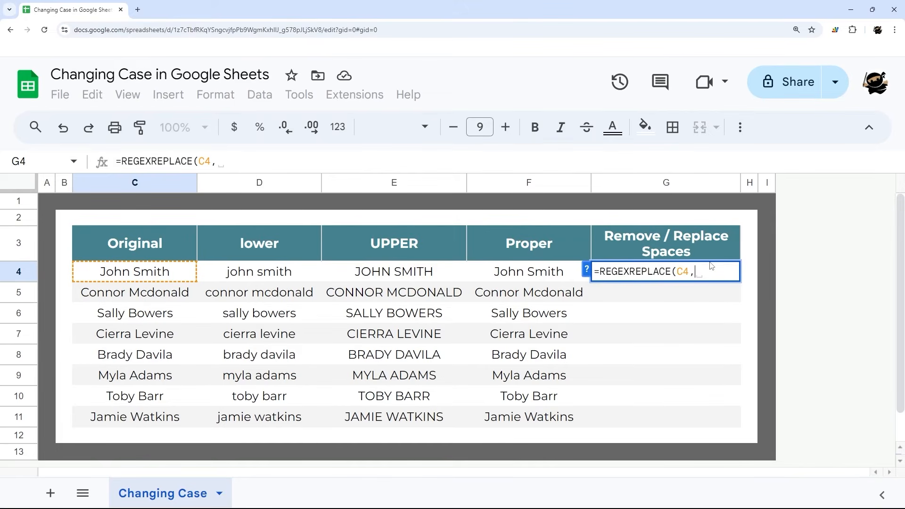
{"action": "type", "text": "\""}
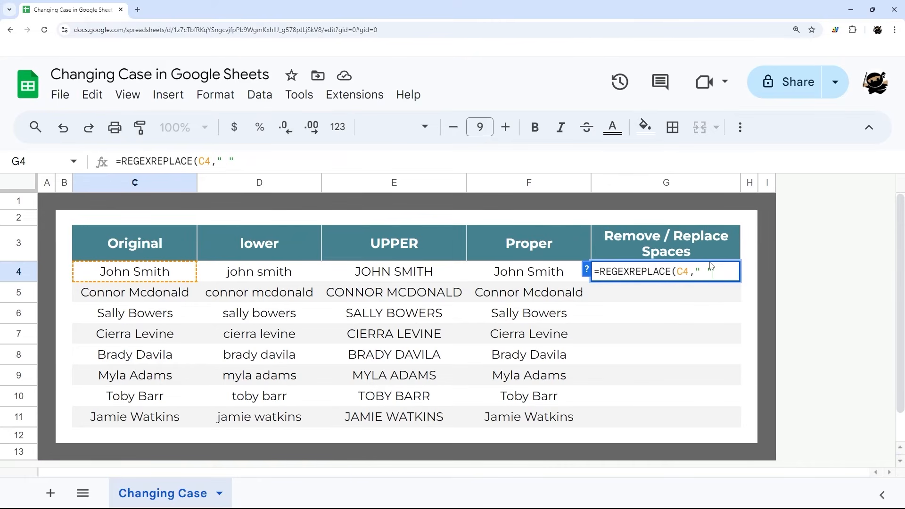
{"action": "type", "text": " \", "}
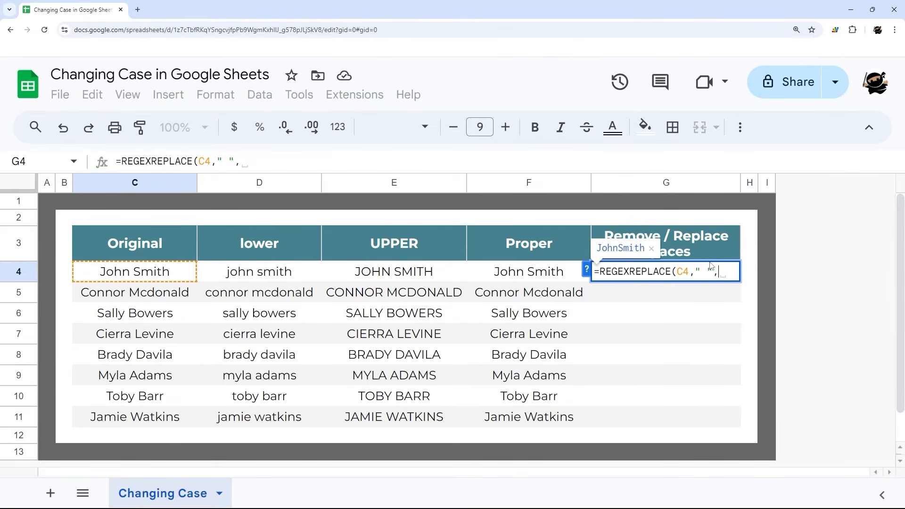
{"action": "type", "text": "\"\""}
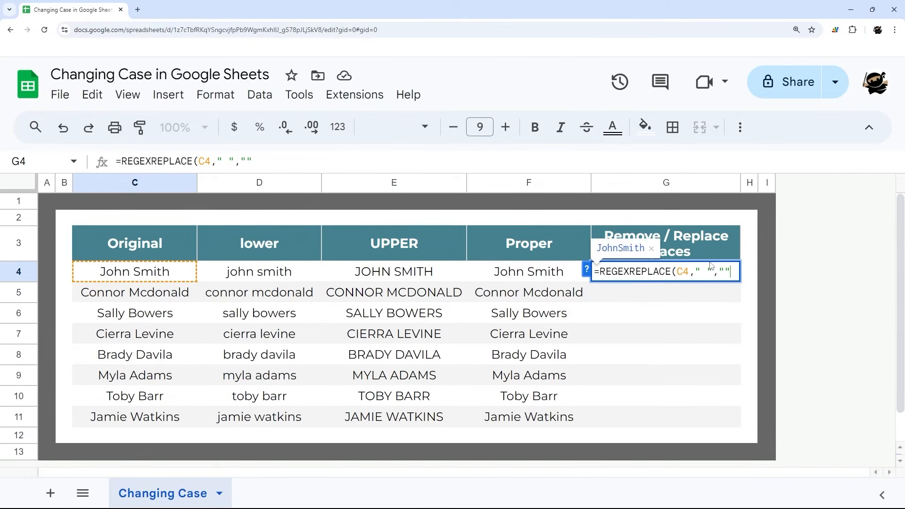
{"action": "type", "text": ")"}
{"action": "mouse_move", "coordinate": [718, 268]}
{"action": "left_mouse_down"}
{"action": "mouse_move", "coordinate": [730, 268]}
{"action": "mouse_move", "coordinate": [700, 270]}
{"action": "mouse_move", "coordinate": [732, 272]}
{"action": "left_mouse_up"}
{"action": "key", "text": "Return"}
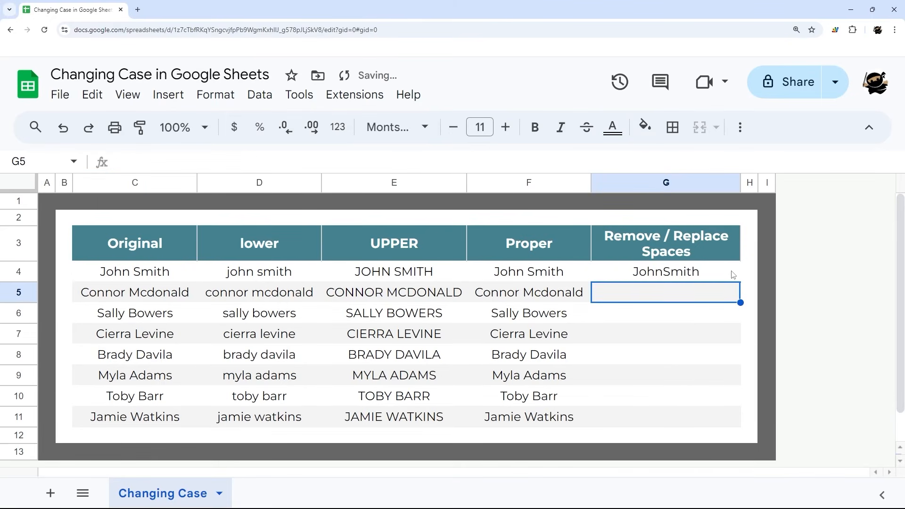
Step: Fill the REGEXREPLACE formula from G4 down to G11 and check the formulas in the filled cells
{"action": "left_click", "coordinate": [728, 276]}
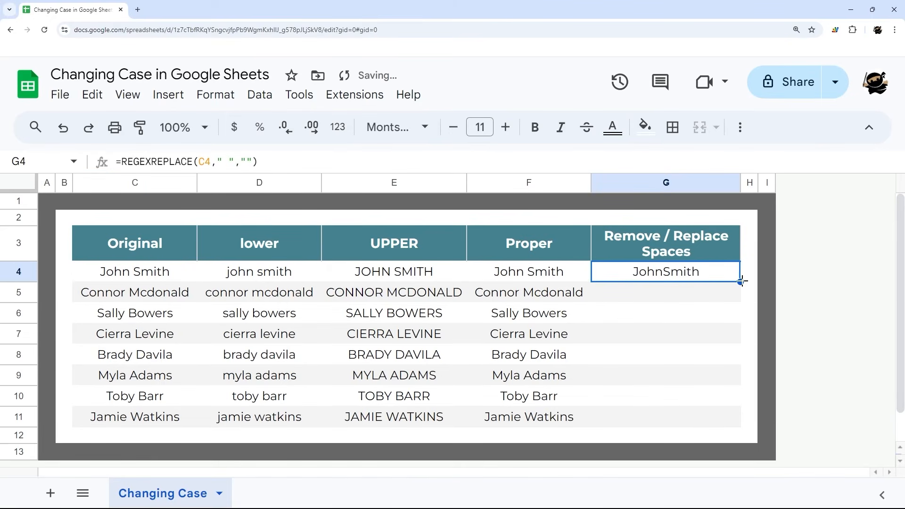
{"action": "double_click", "coordinate": [741, 281]}
{"action": "left_click", "coordinate": [665, 296]}
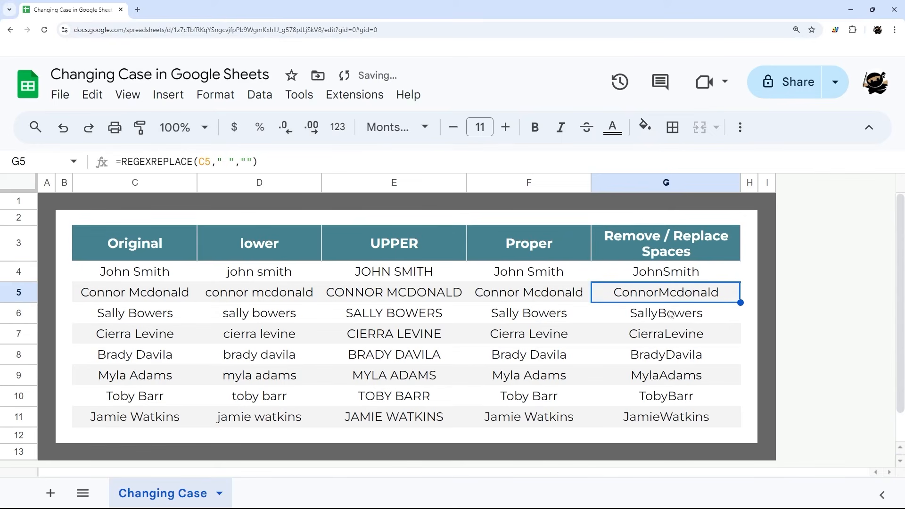
{"action": "left_click", "coordinate": [670, 318]}
{"action": "left_click", "coordinate": [669, 338]}
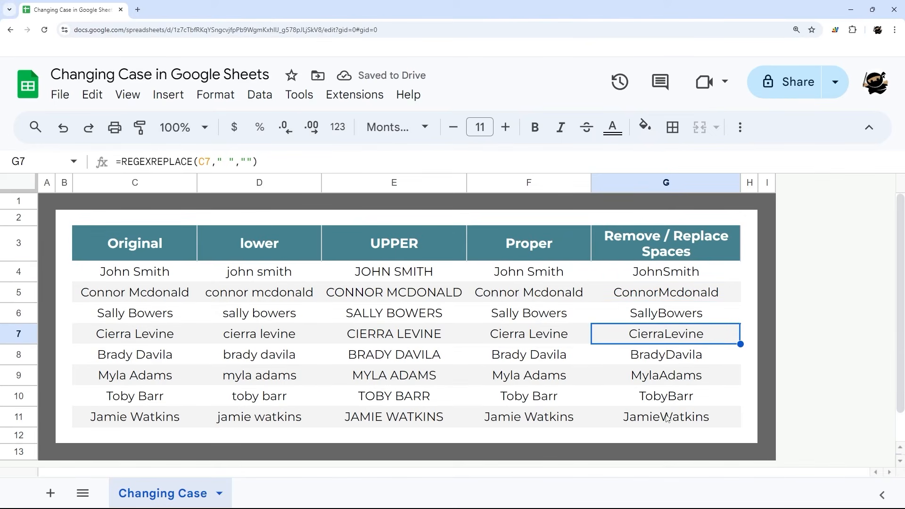
Step: Clear G5:G11 and set the replacement argument of the G4 formula to an underscore ("_")
{"action": "left_click_drag", "start_coordinate": [667, 418], "coordinate": [664, 298]}
{"action": "key", "text": "Delete"}
{"action": "left_click", "coordinate": [663, 274]}
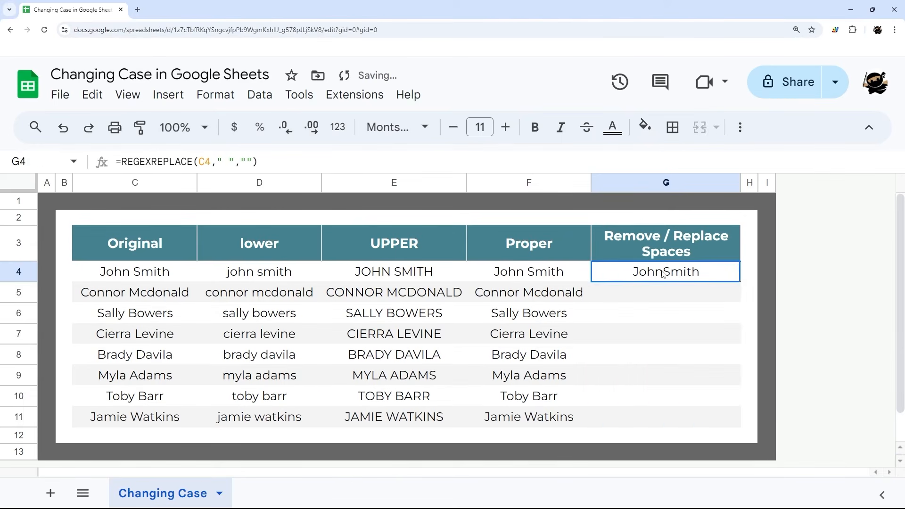
{"action": "double_click", "coordinate": [653, 272]}
{"action": "left_click", "coordinate": [725, 272]}
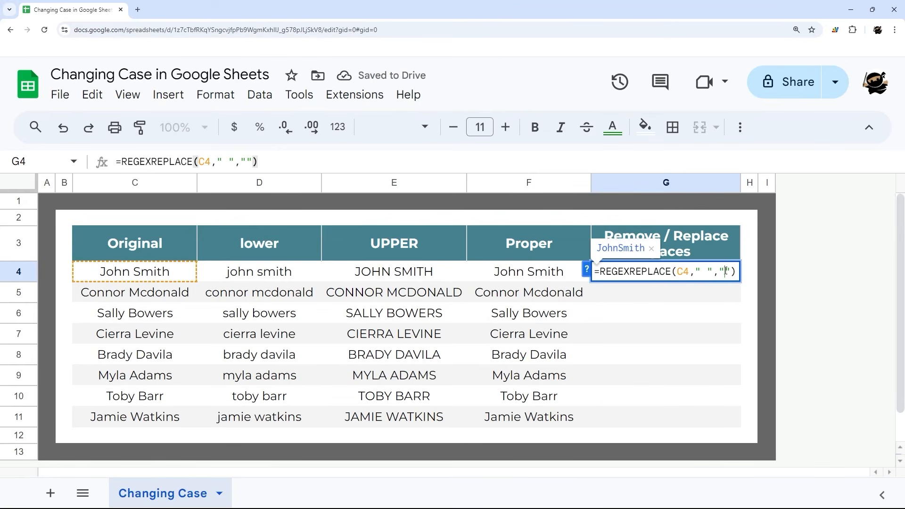
{"action": "type", "text": "_"}
{"action": "key", "text": "Return"}
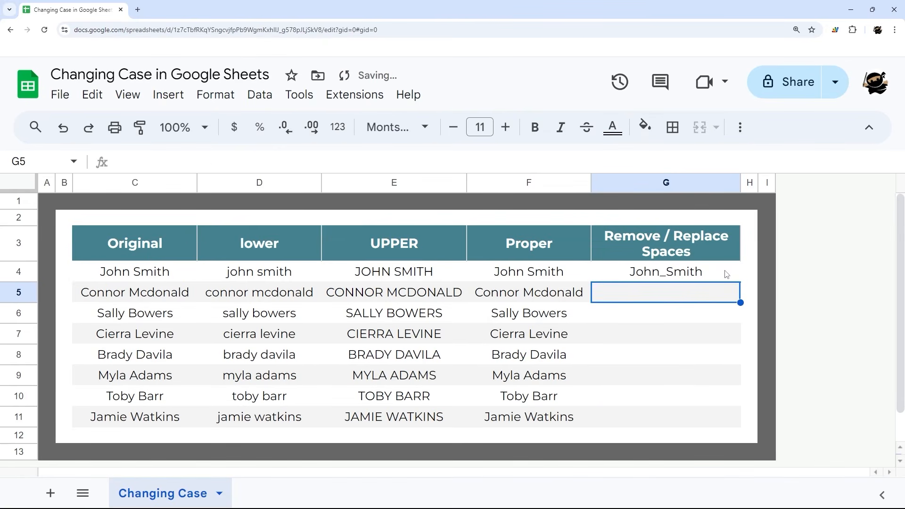
Step: Fill the underscore version of the G4 formula down to G11 and check the formula in G5
{"action": "left_click", "coordinate": [726, 273]}
{"action": "double_click", "coordinate": [740, 281]}
{"action": "left_click", "coordinate": [669, 297]}
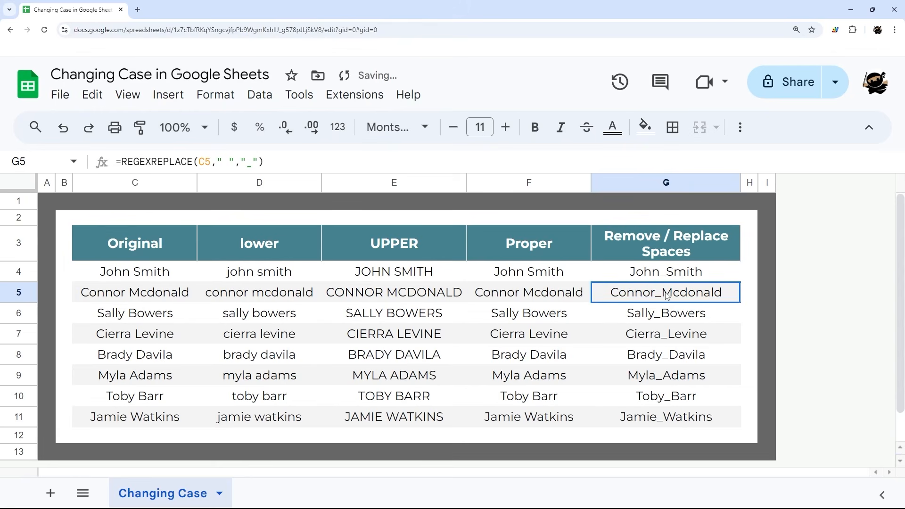
Step: Set the replacement argument of the G4 formula to a pipe ("|") and fill the formula down to G11
{"action": "double_click", "coordinate": [680, 279]}
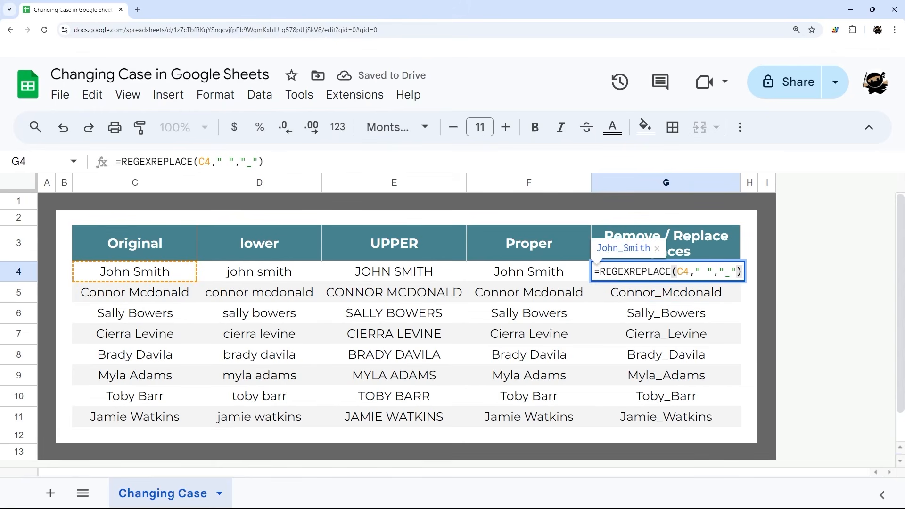
{"action": "left_click_drag", "start_coordinate": [724, 272], "coordinate": [733, 272]}
{"action": "type", "text": "|"}
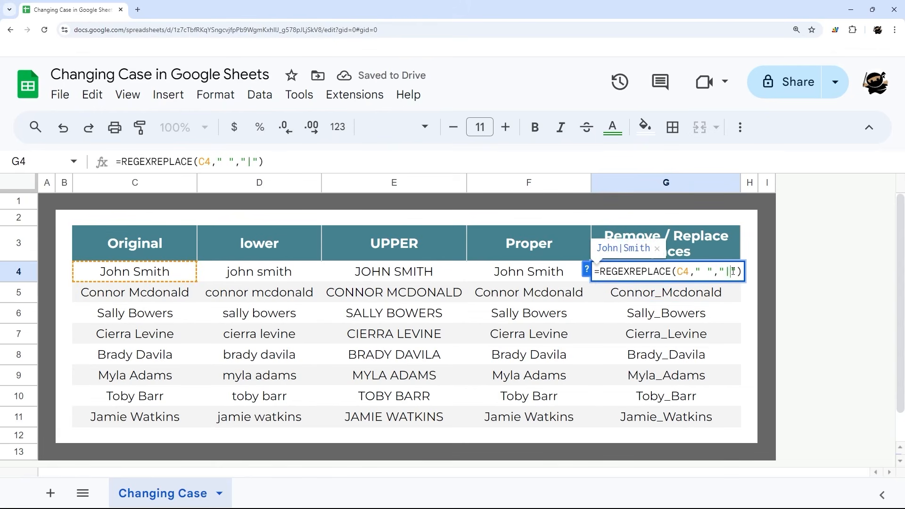
{"action": "key", "text": "Return"}
{"action": "left_click", "coordinate": [733, 275]}
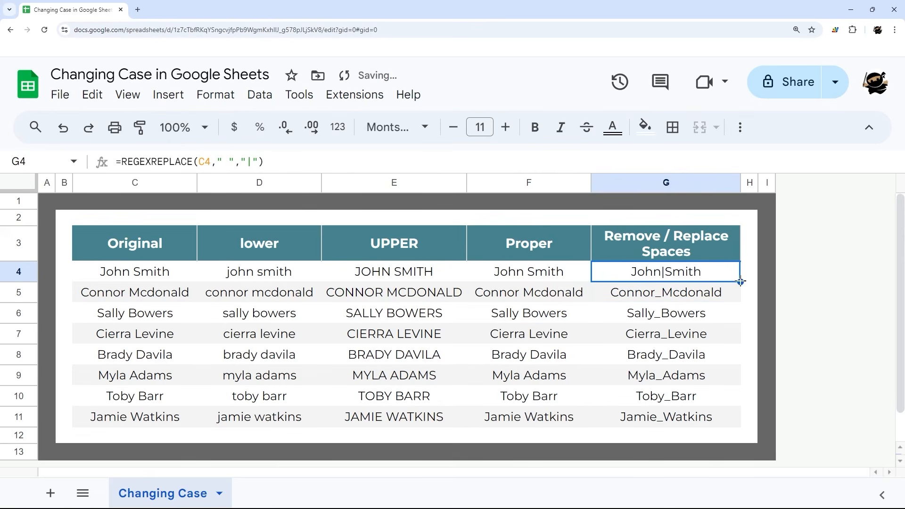
{"action": "left_click_drag", "start_coordinate": [741, 281], "coordinate": [723, 422]}
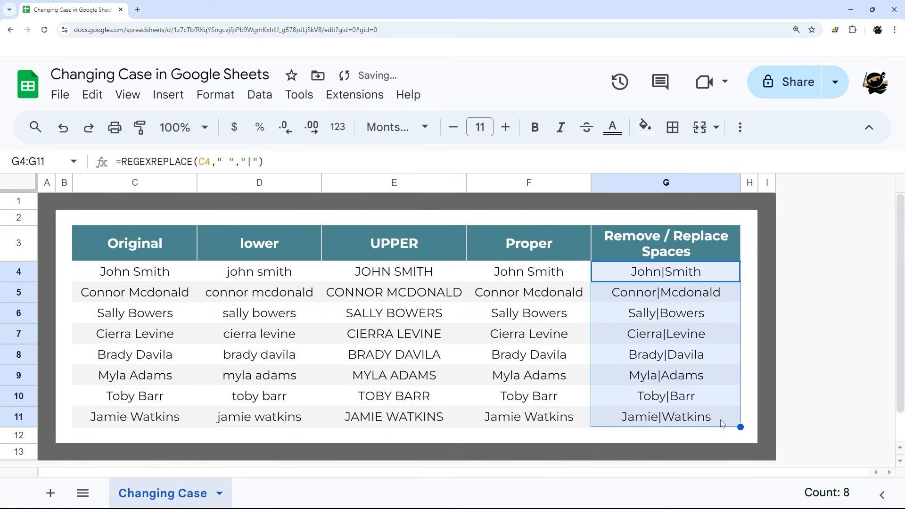